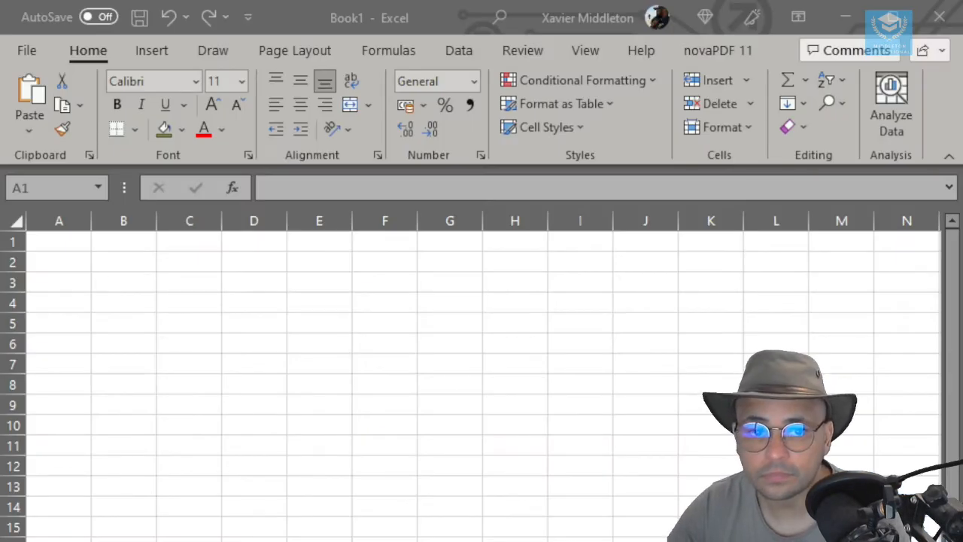
# - Enter the column headers Site, Eastings and Northings in cells A1 to C1
pyautogui.click(297, 22)
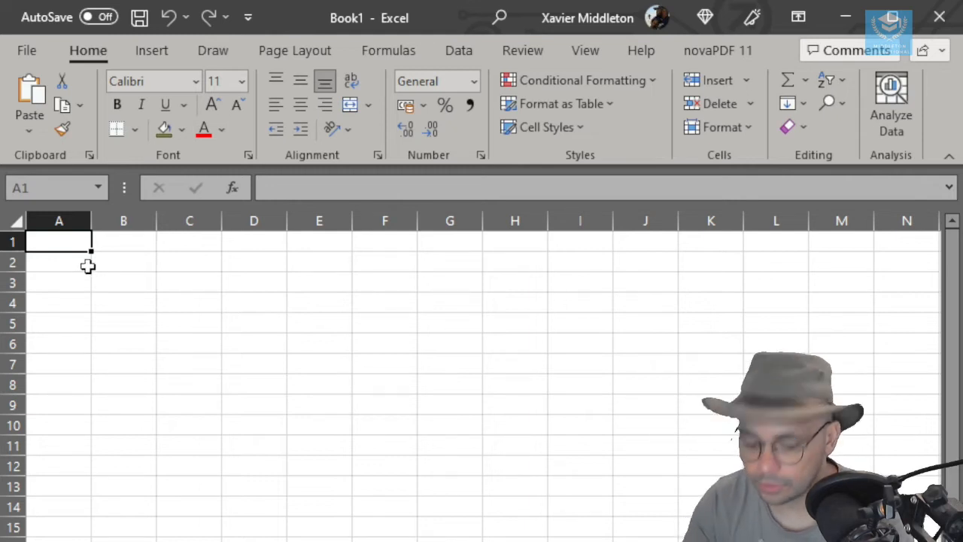
pyautogui.write('Site')
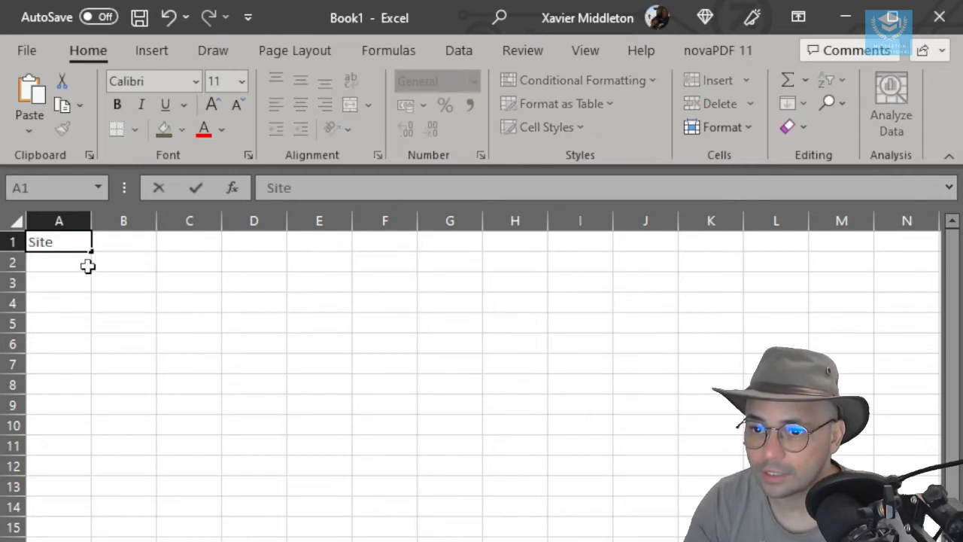
pyautogui.press('Tab')
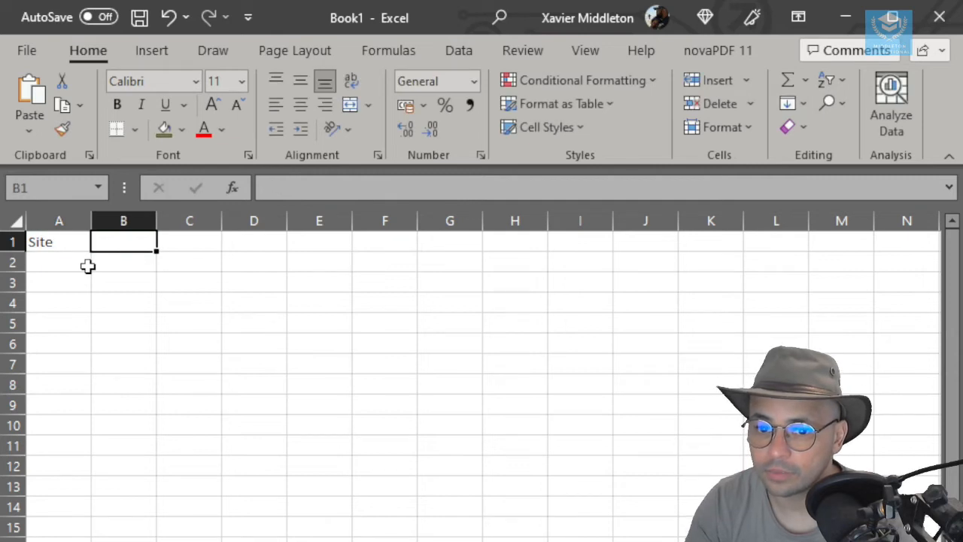
pyautogui.write('Eastings')
pyautogui.press('Tab')
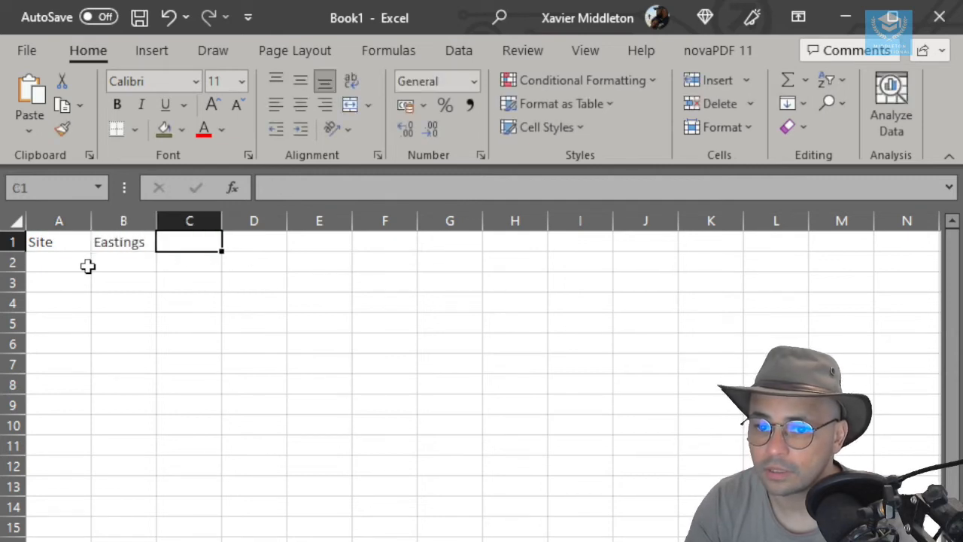
pyautogui.write('Northings')
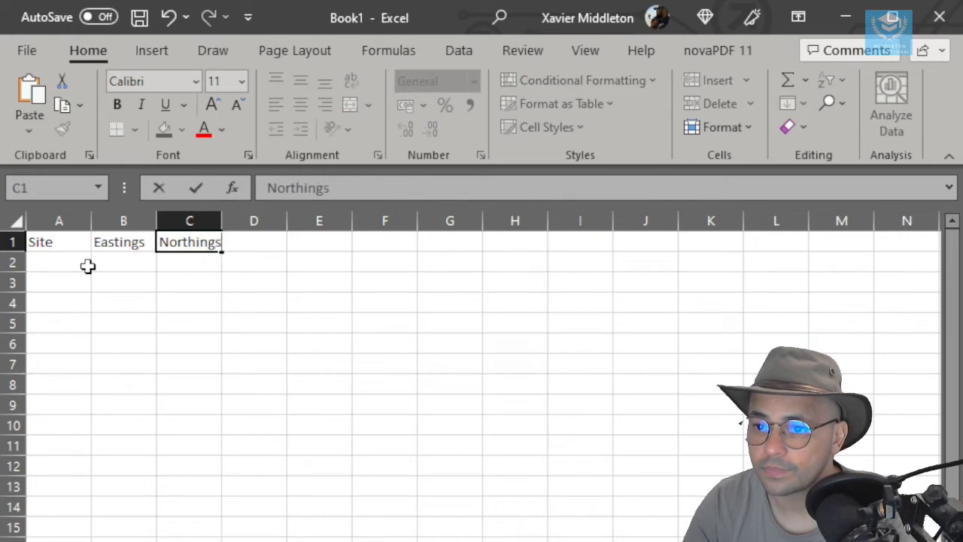
pyautogui.press('Return')
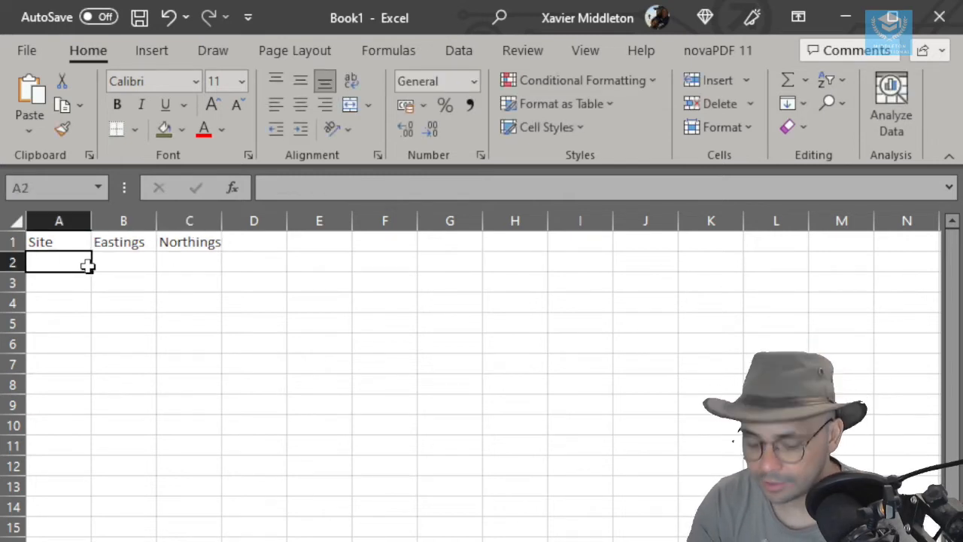
# - Enter Mound 1 in A2 and fill the series down to Mound 3 in A4
pyautogui.write('Mound 1')
pyautogui.press('Return')
pyautogui.click(75, 246)
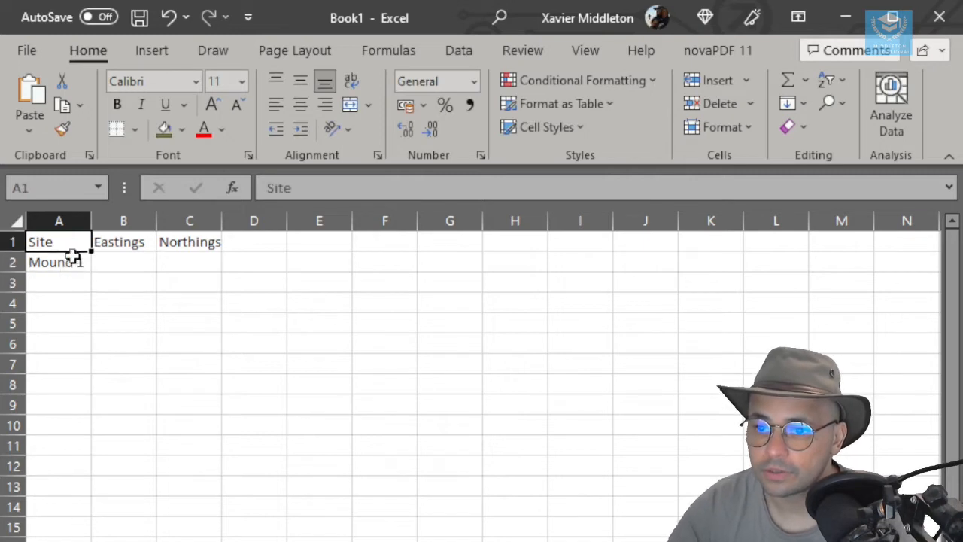
pyautogui.click(79, 263)
pyautogui.moveTo(92, 273); pyautogui.dragTo(93, 310)
# - Add the site names Mount 7 in A5 and Mount 11 in A6
pyautogui.click(69, 321)
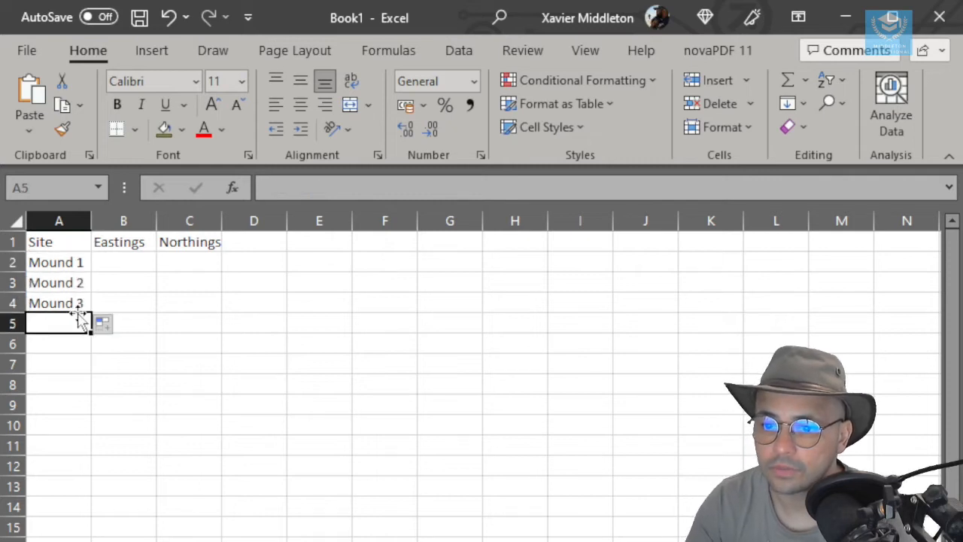
pyautogui.write('<pm')
pyautogui.press('BackSpace')
pyautogui.press('BackSpace')
pyautogui.press('BackSpace')
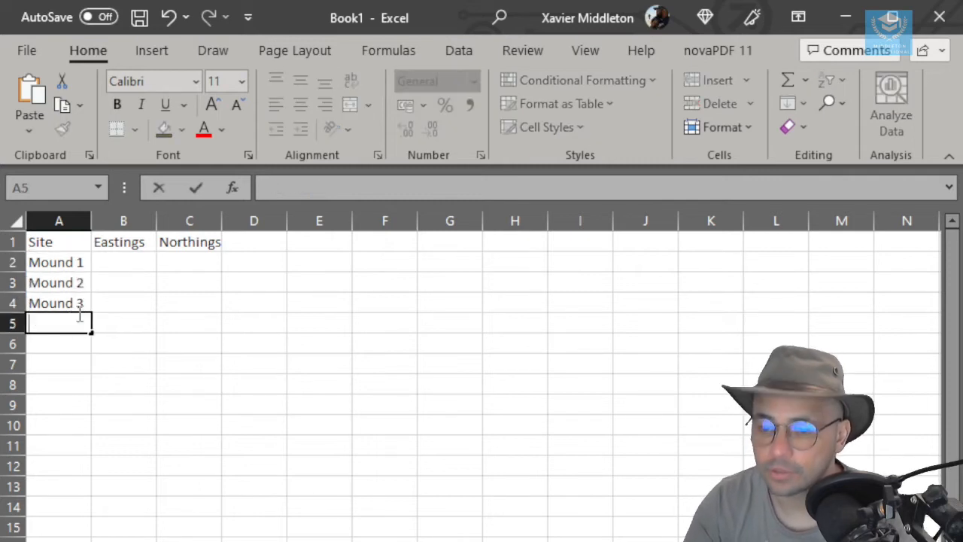
pyautogui.write('Mount 7')
pyautogui.press('Return')
pyautogui.write('Moun')
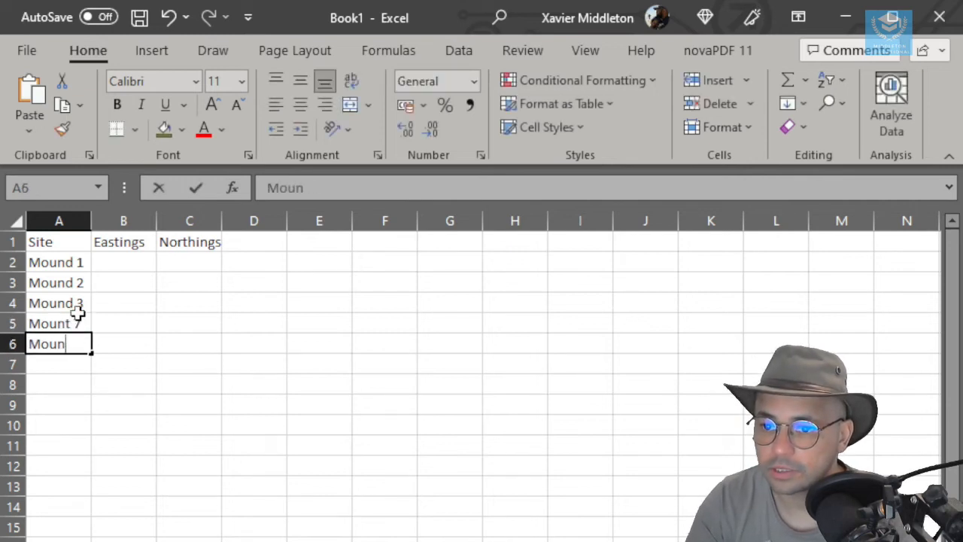
pyautogui.write('t 11')
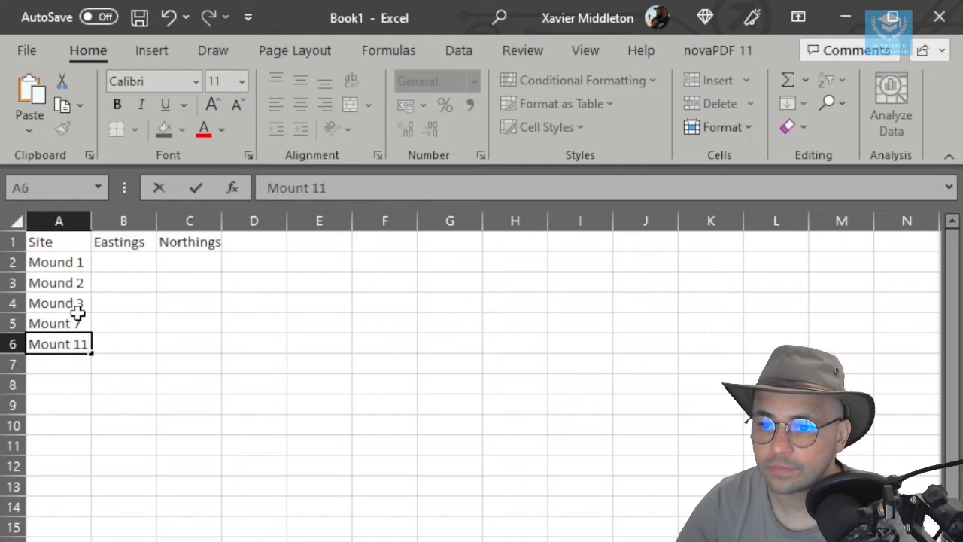
pyautogui.press('Tab')
# - Paste the Mound 1 coordinates from the other document: easting 628779 in B2 and northing 248701 in C2
pyautogui.press('Up')
pyautogui.press('Up')
pyautogui.press('Up')
pyautogui.press('Up')
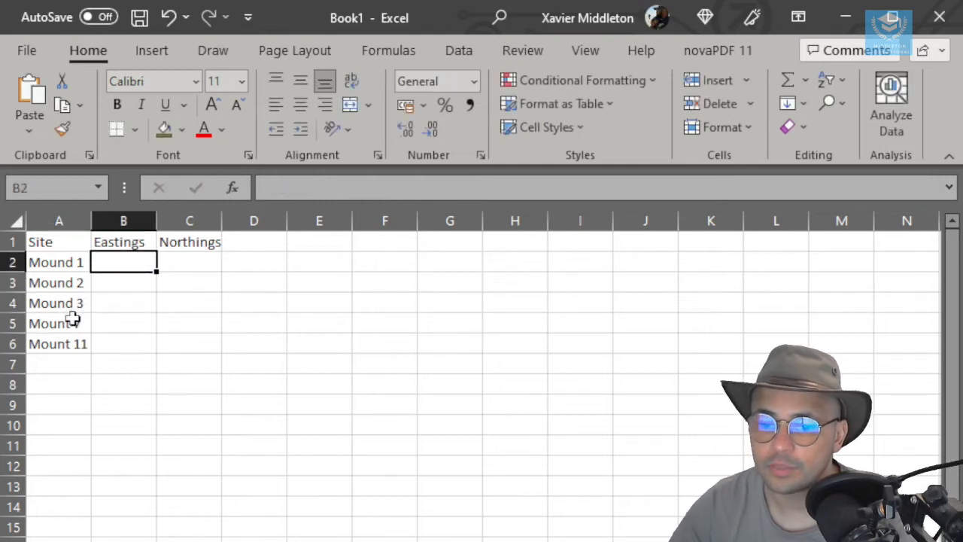
pyautogui.hotkey('alt', 'Tab')
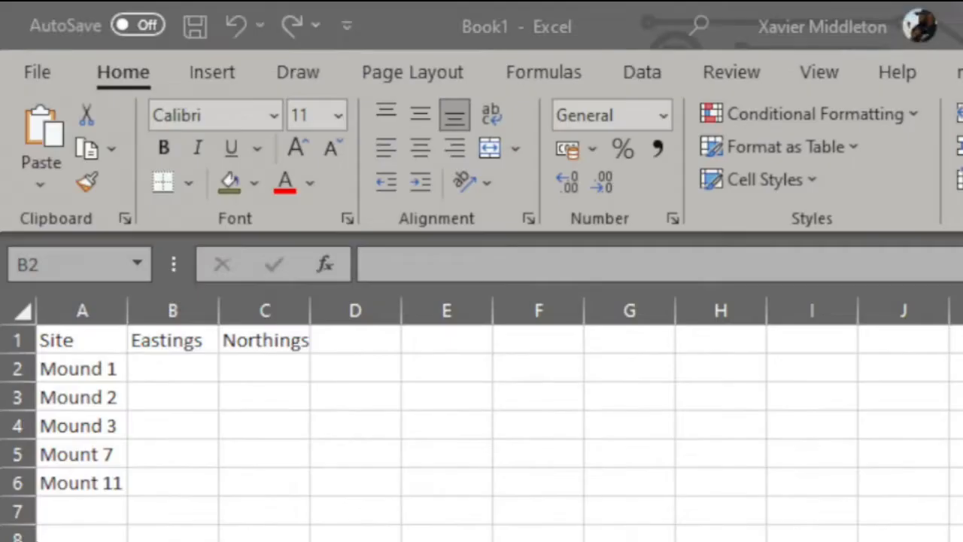
pyautogui.click(125, 264)
pyautogui.write('628779')
pyautogui.click(264, 369)
pyautogui.write('248701')
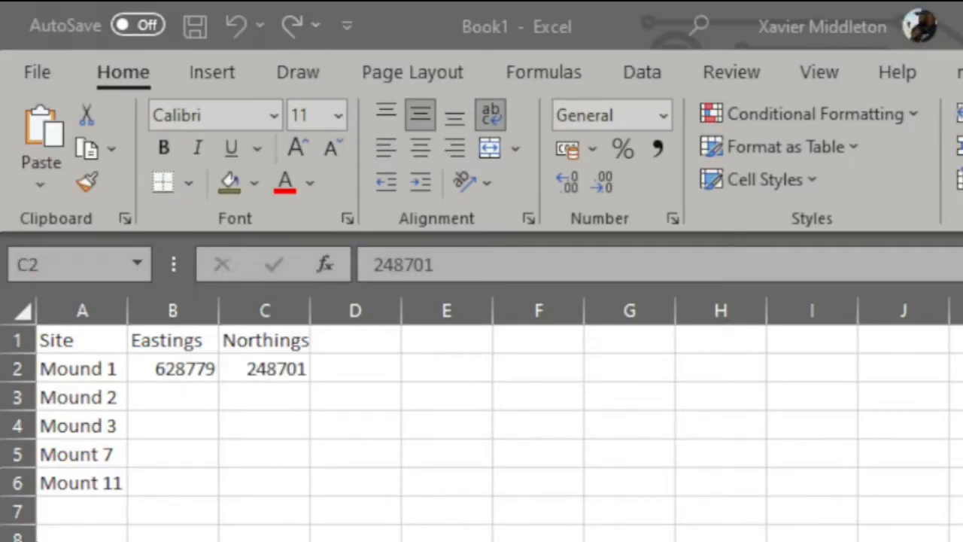
# - Paste the eastings and northings for Mound 2 (628843, 248802) and Mound 3 (628803, 24867)
pyautogui.click(173, 398)
pyautogui.write('628843')
pyautogui.click(264, 398)
pyautogui.write('248802')
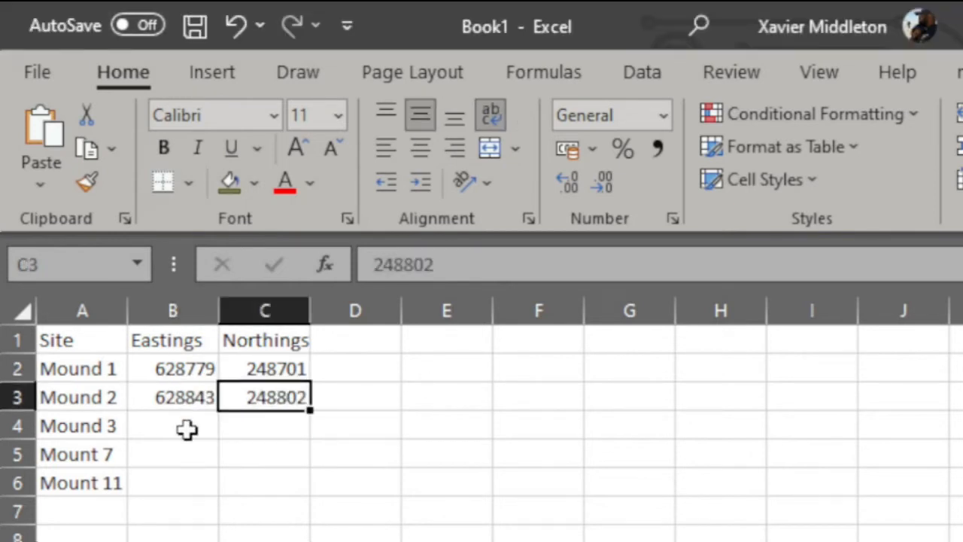
pyautogui.click(189, 426)
pyautogui.write('628803')
pyautogui.click(262, 428)
pyautogui.write('24867')
# - Enter easting 628821 and northing 248729 for Mount 7 in row 5
pyautogui.click(211, 456)
pyautogui.write('62882')
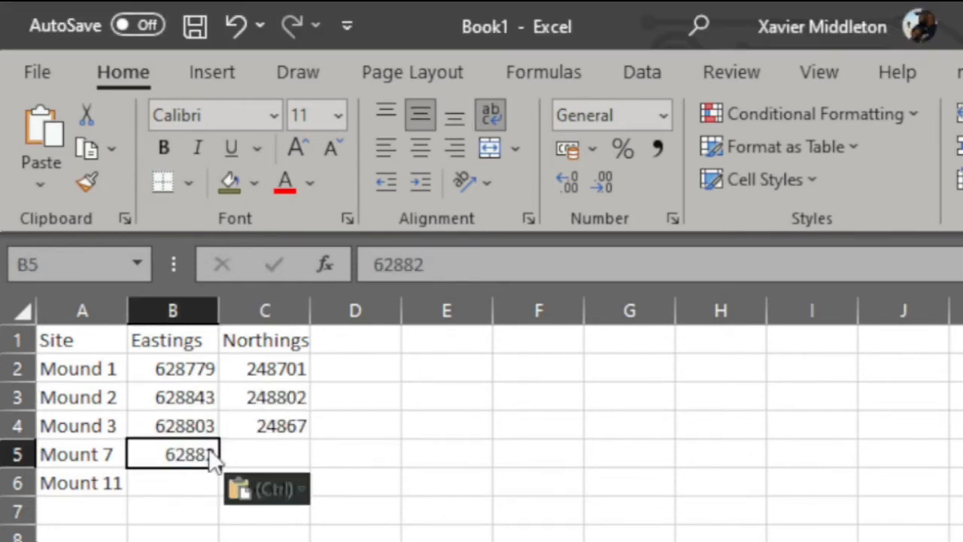
pyautogui.click(434, 265)
pyautogui.write('1')
pyautogui.click(355, 426)
pyautogui.click(264, 455)
pyautogui.write('248729')
# - Correct the Mound 3 northing in C4 to 248672
pyautogui.click(264, 426)
pyautogui.click(449, 265)
pyautogui.write('2')
pyautogui.click(356, 426)
# - Enter easting 628756 and northing 248635 for Mount 11 in row 6
pyautogui.click(192, 486)
pyautogui.write('628756')
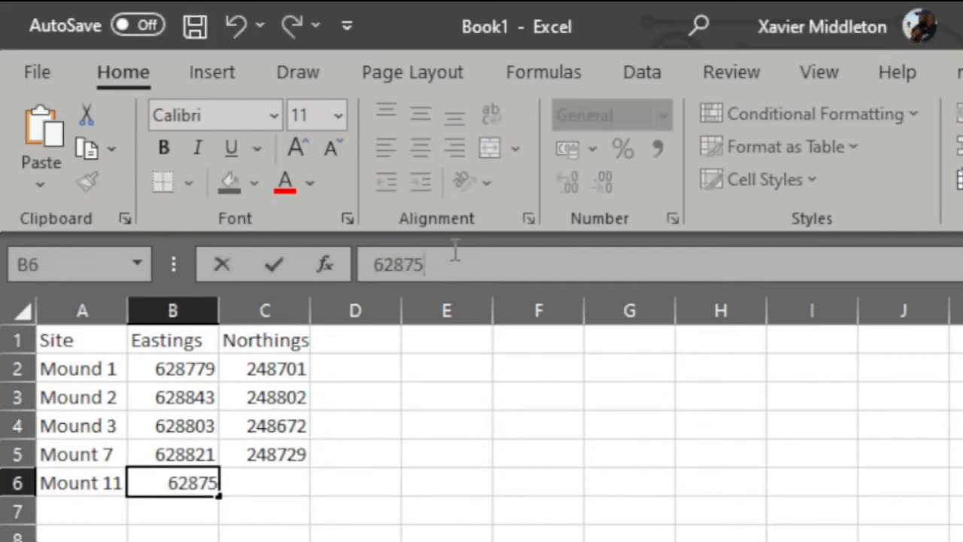
pyautogui.press('Tab')
pyautogui.write('248635')
pyautogui.click(334, 445)
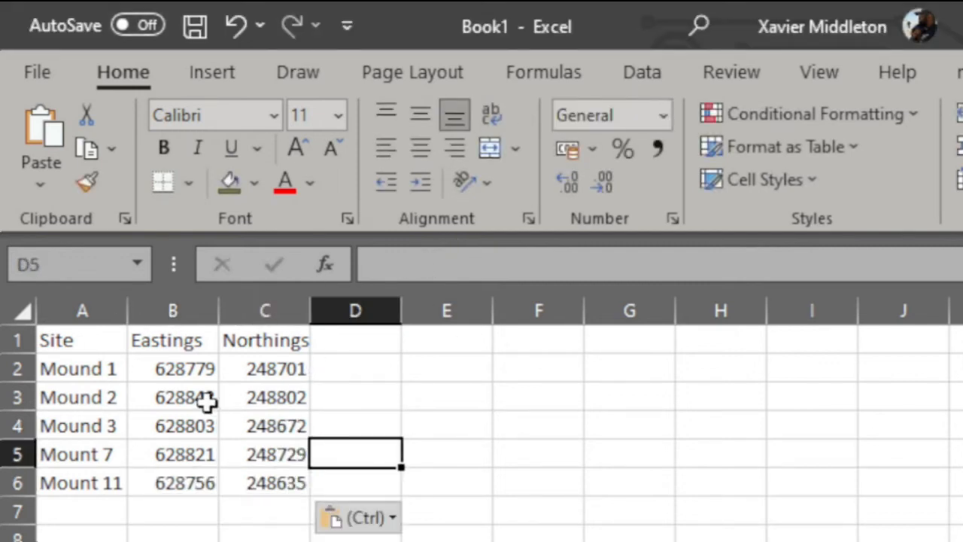
pyautogui.press('Right')
pyautogui.press('Right')
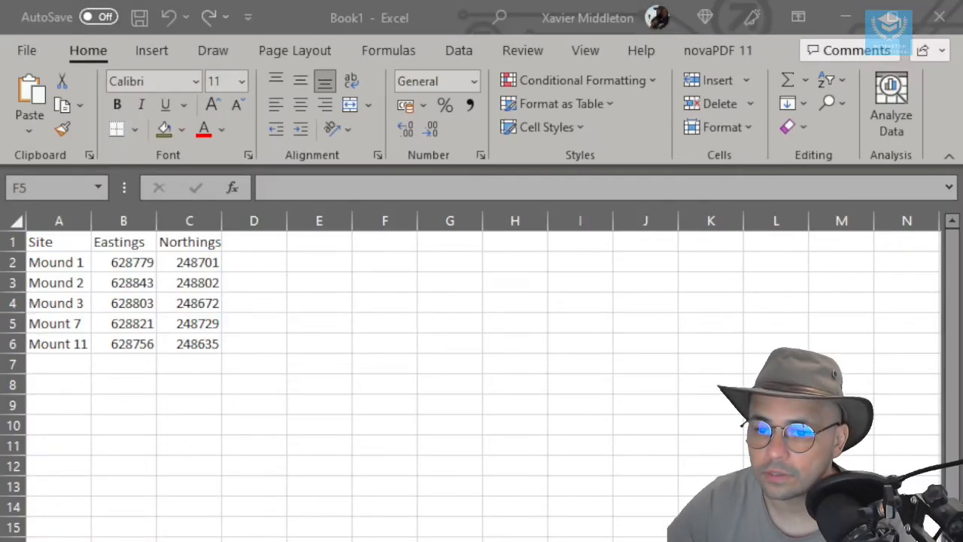
# - Save a copy of the workbook on this PC as a CSV (Comma delimited) file named Mounds
pyautogui.click(16, 49)
pyautogui.click(30, 50)
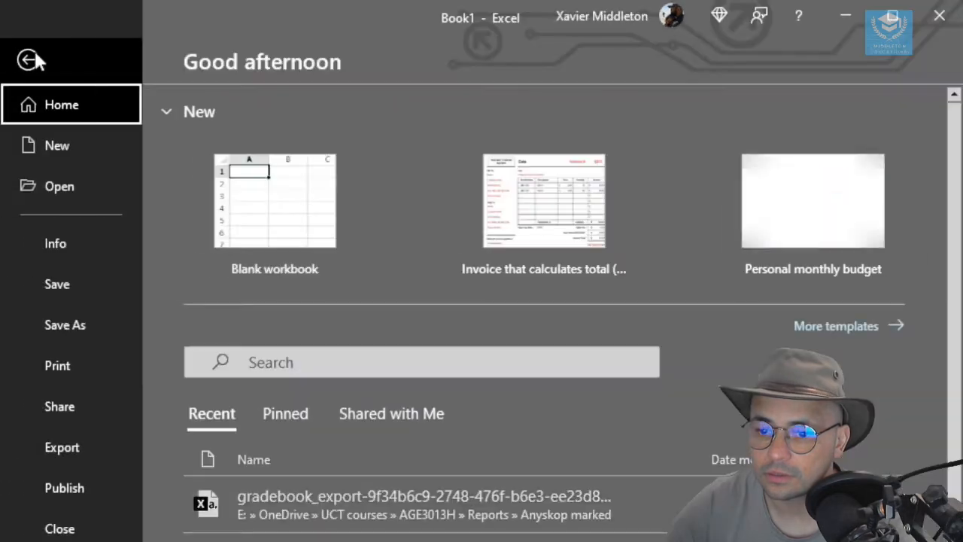
pyautogui.click(71, 330)
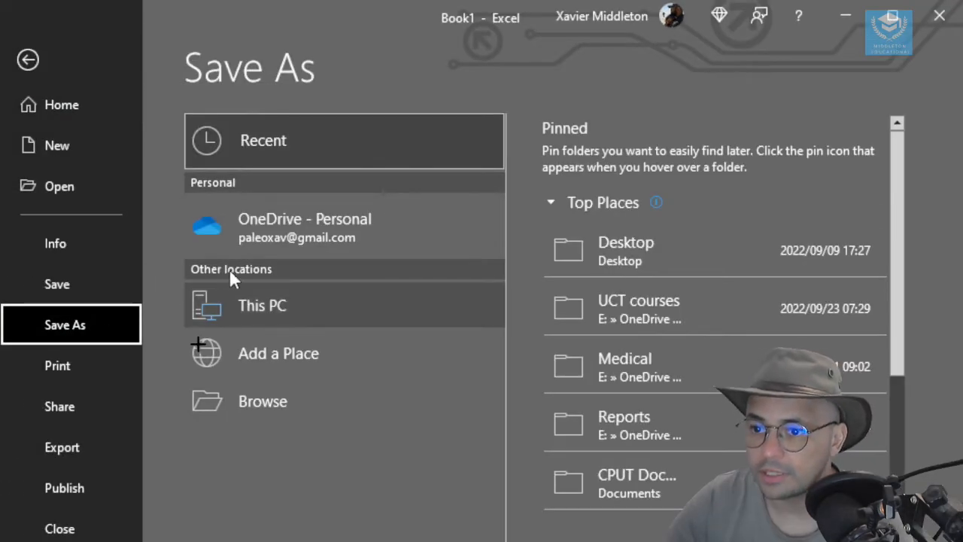
pyautogui.click(282, 302)
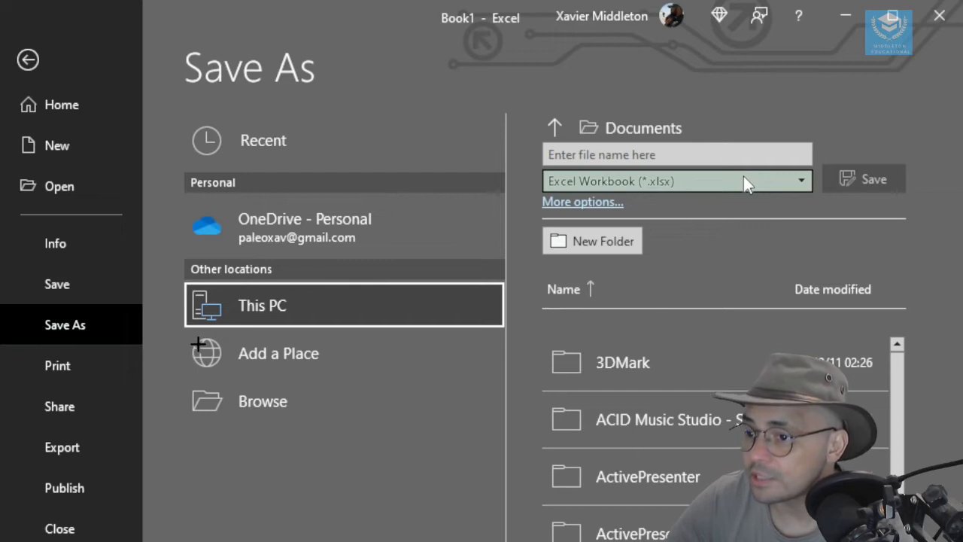
pyautogui.click(710, 183)
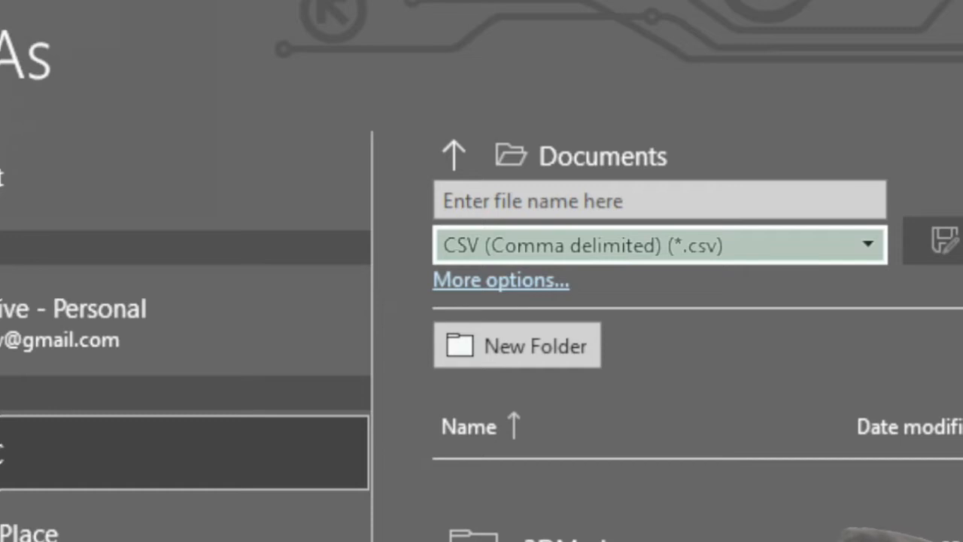
pyautogui.click(627, 193)
pyautogui.write('Mounds')
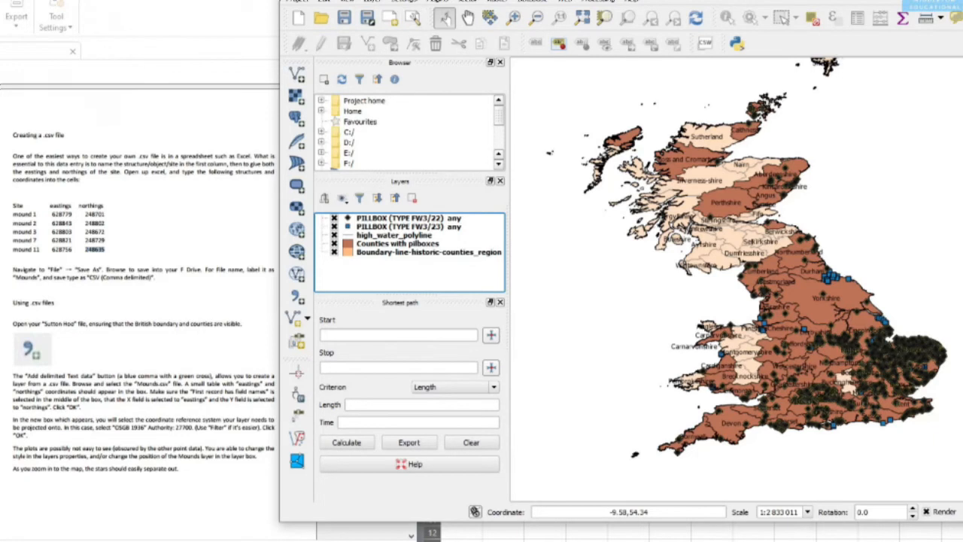
# - In QGIS, load Mounds.csv from the Practical 7 folder as a delimited text layer with the CSV (comma separated values) file format
pyautogui.moveTo(481, 0); pyautogui.dragTo(508, 0)
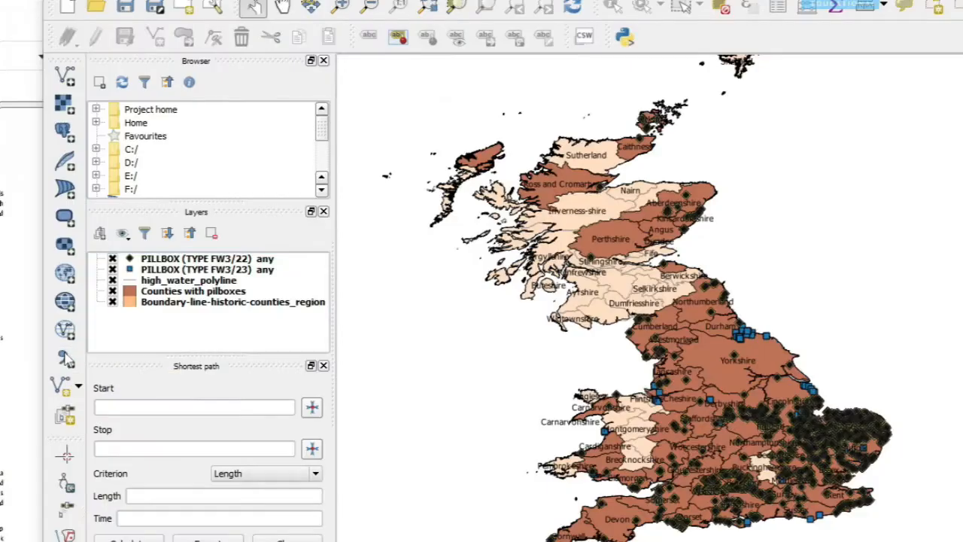
pyautogui.click(256, 192)
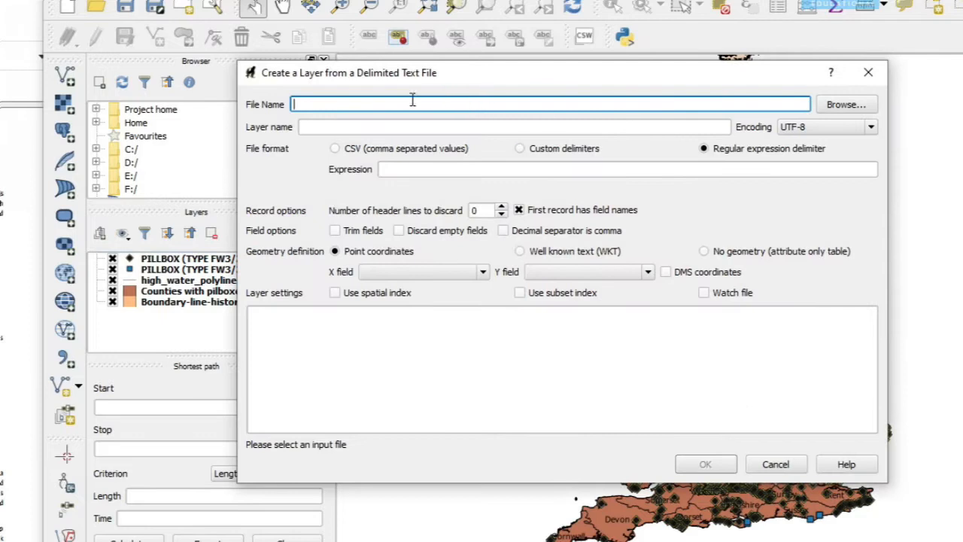
pyautogui.click(840, 106)
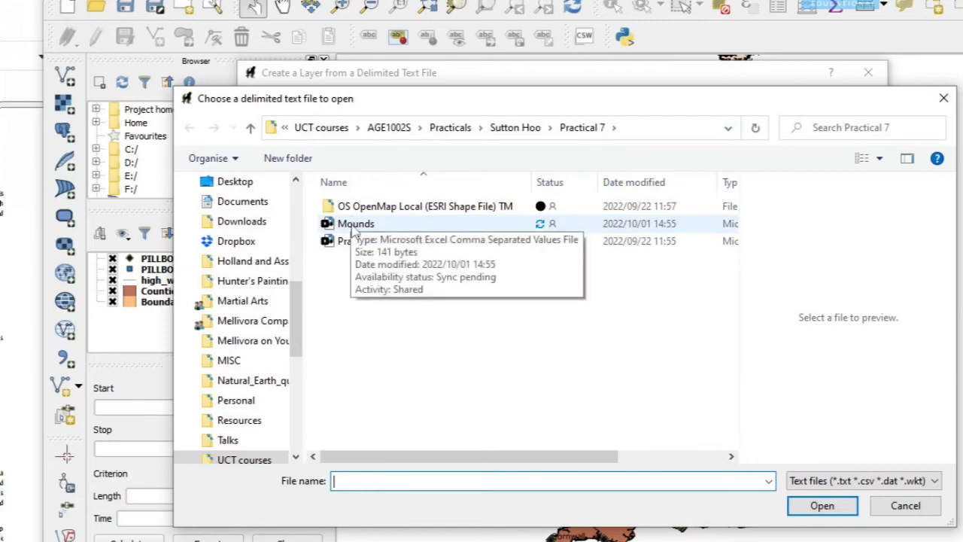
pyautogui.click(355, 224)
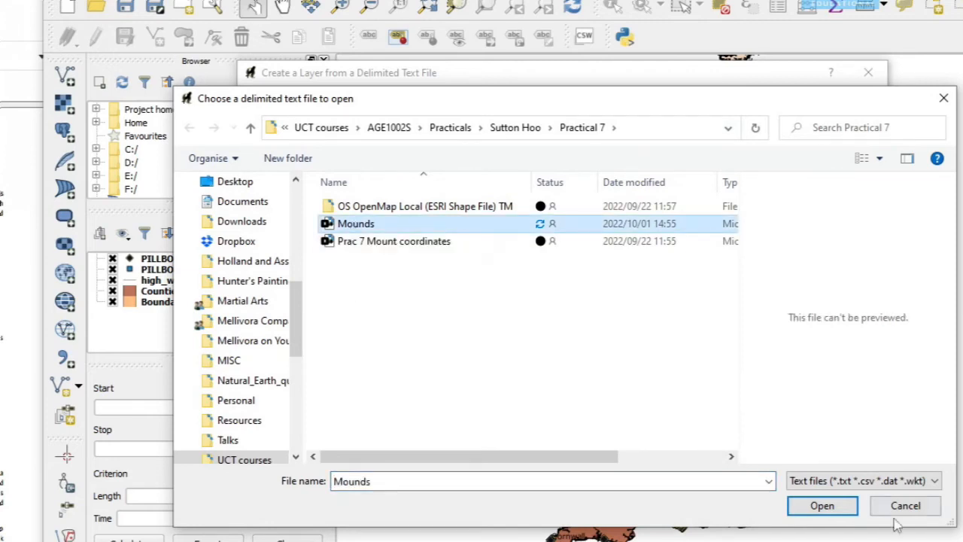
pyautogui.click(824, 507)
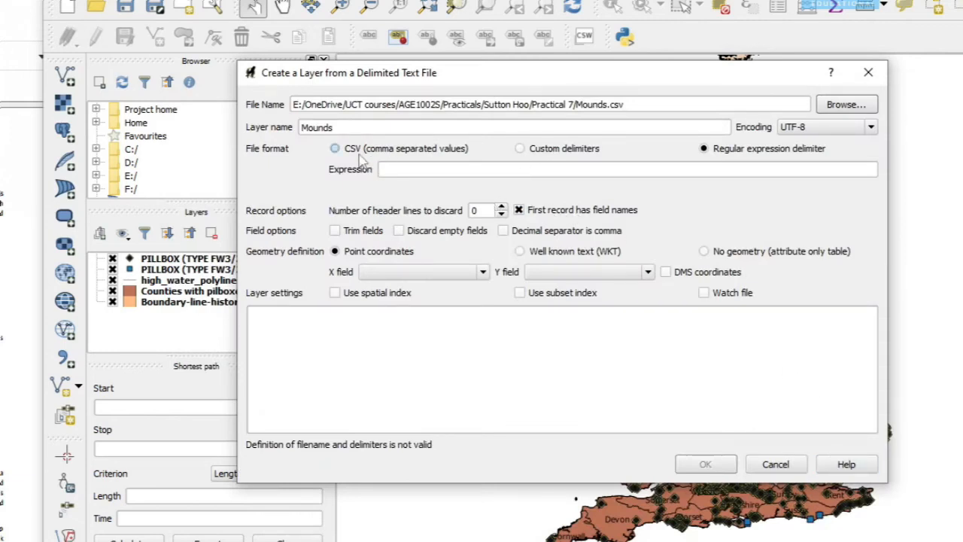
pyautogui.click(336, 151)
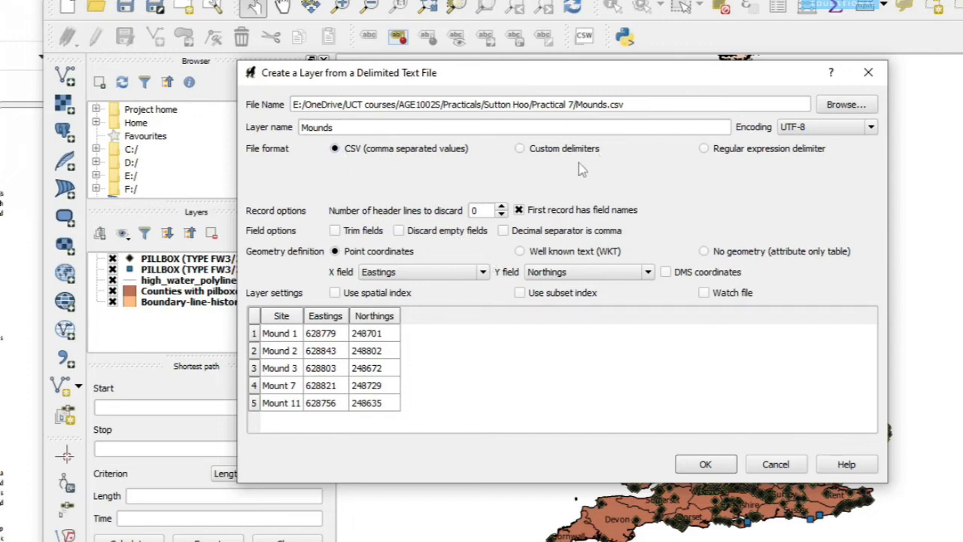
# - Try space, colon, semicolon and comma as custom delimiters for Mounds.csv and return to the CSV (comma separated values) format
pyautogui.click(520, 149)
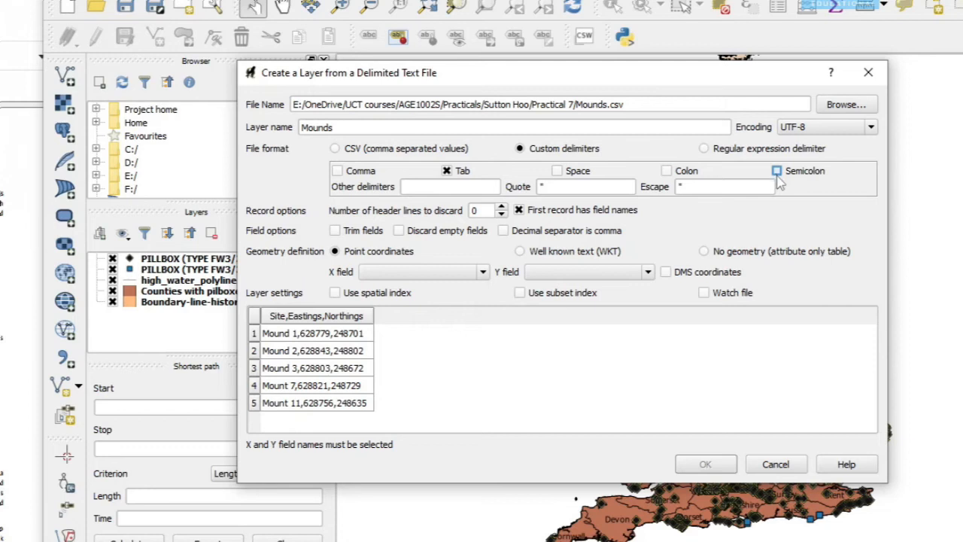
pyautogui.click(335, 149)
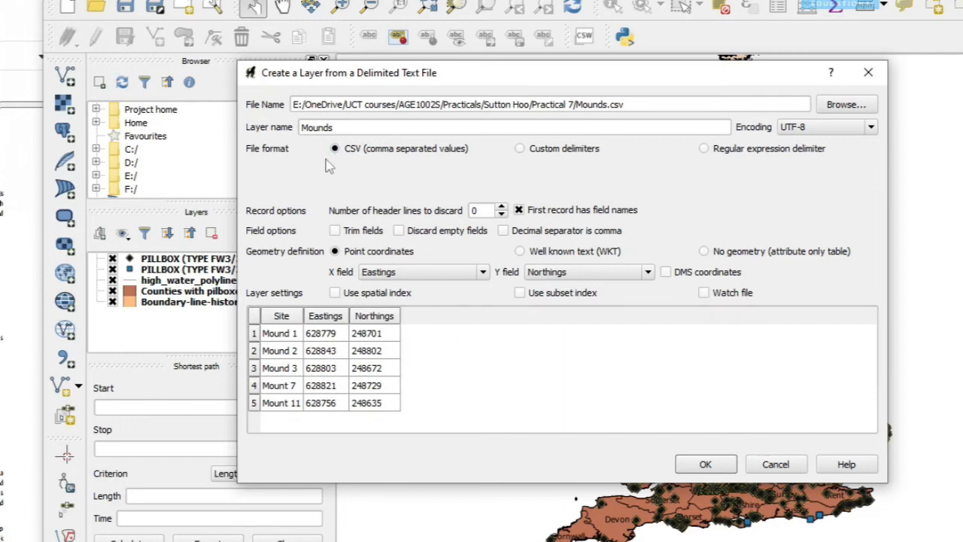
pyautogui.click(521, 149)
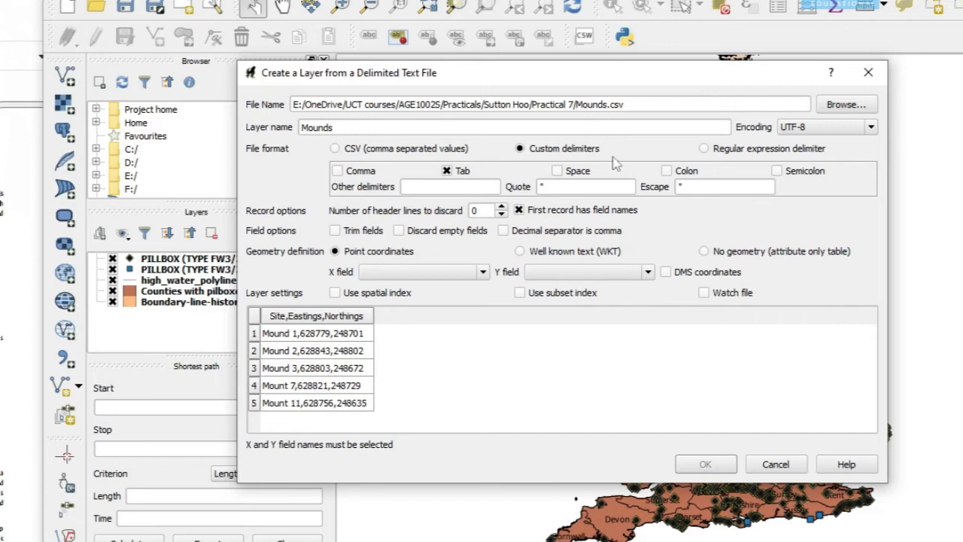
pyautogui.click(557, 172)
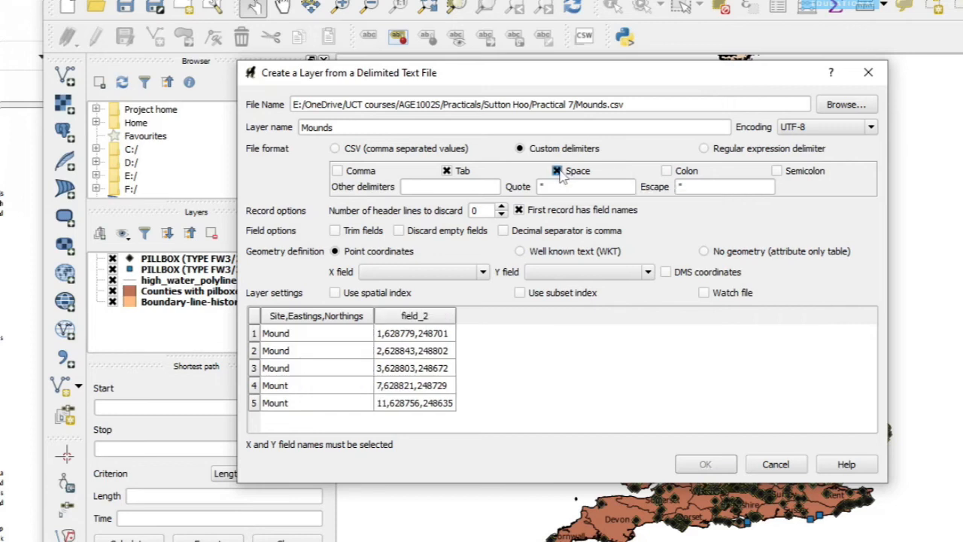
pyautogui.click(666, 172)
pyautogui.click(557, 171)
pyautogui.click(666, 171)
pyautogui.click(777, 172)
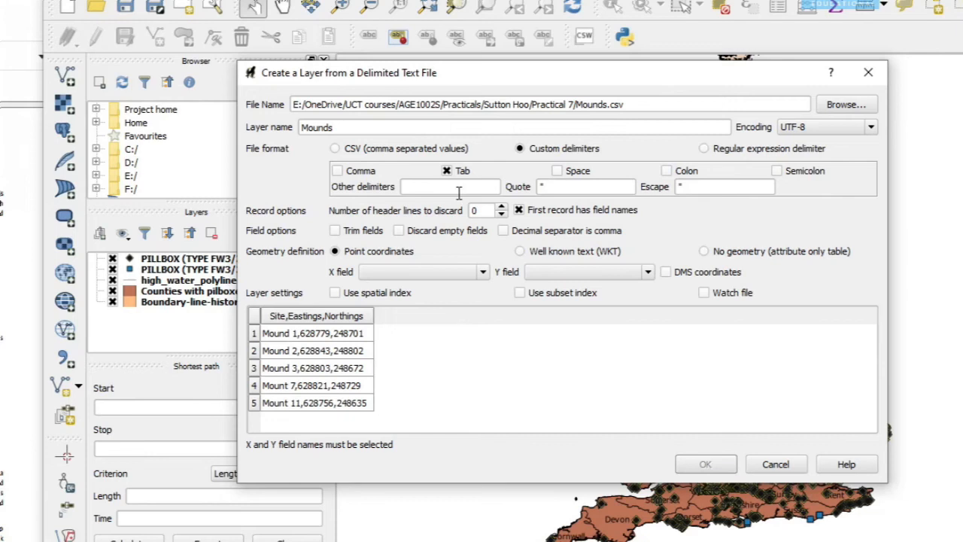
pyautogui.click(337, 171)
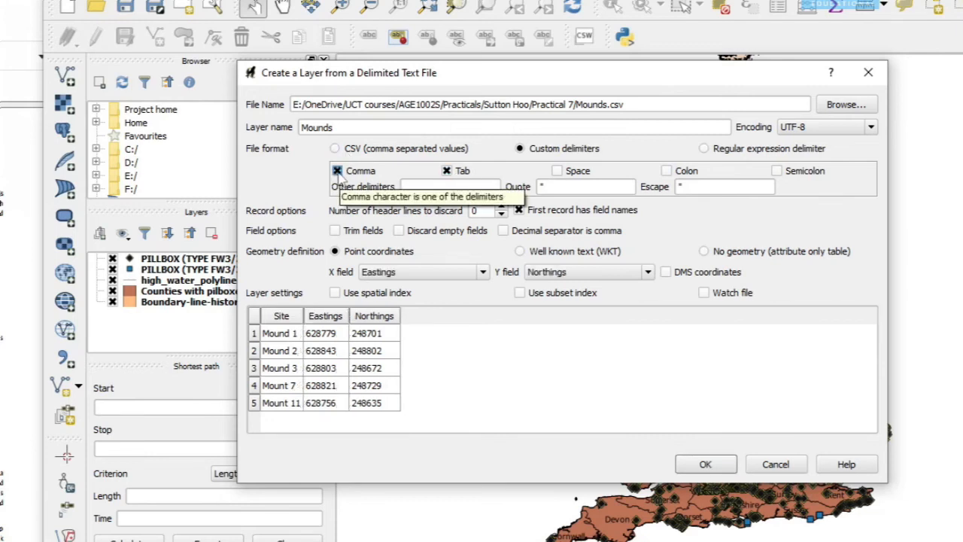
pyautogui.click(337, 171)
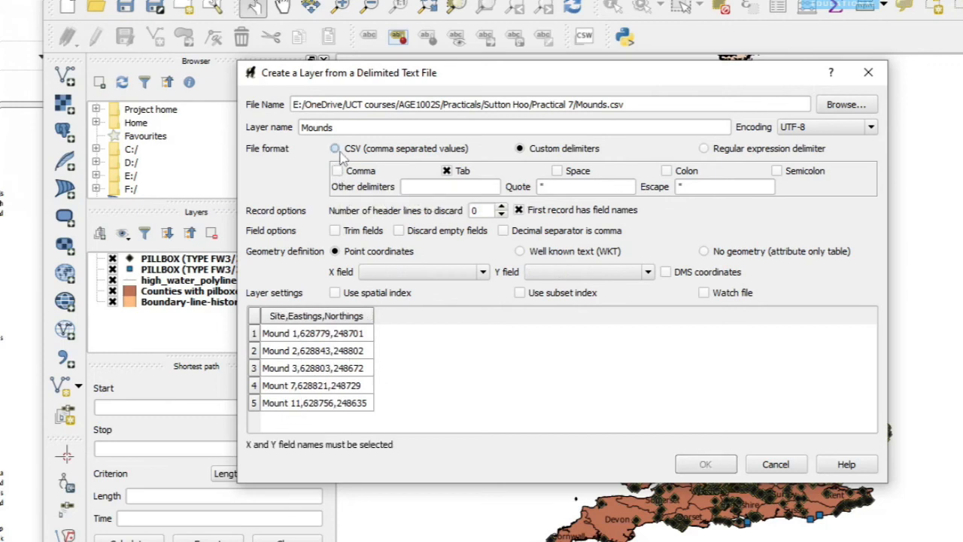
pyautogui.click(336, 149)
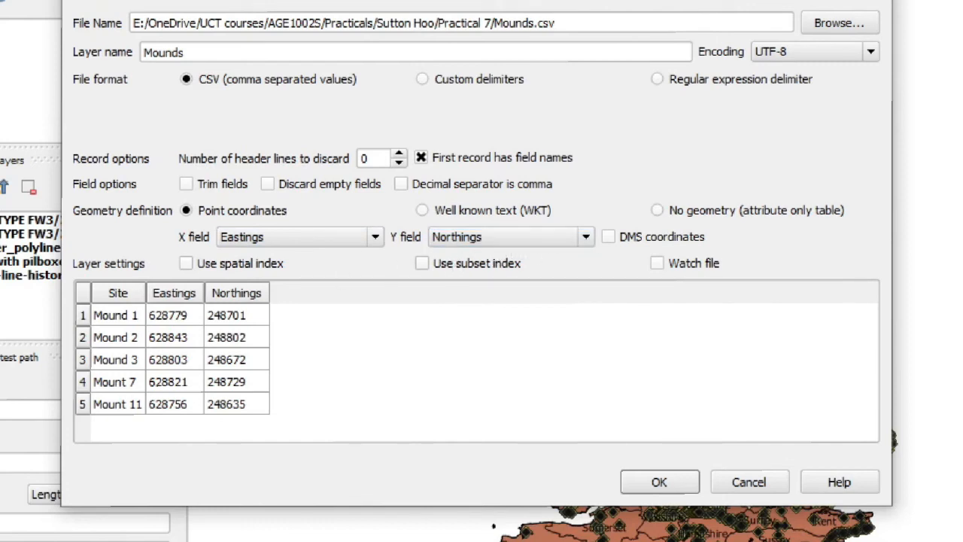
# - Create the Mounds layer with Eastings and Northings as point coordinates, filtering for "OSG 1936" and assigning OSGB 1936 / British National Grid (EPSG:27700)
pyautogui.click(649, 484)
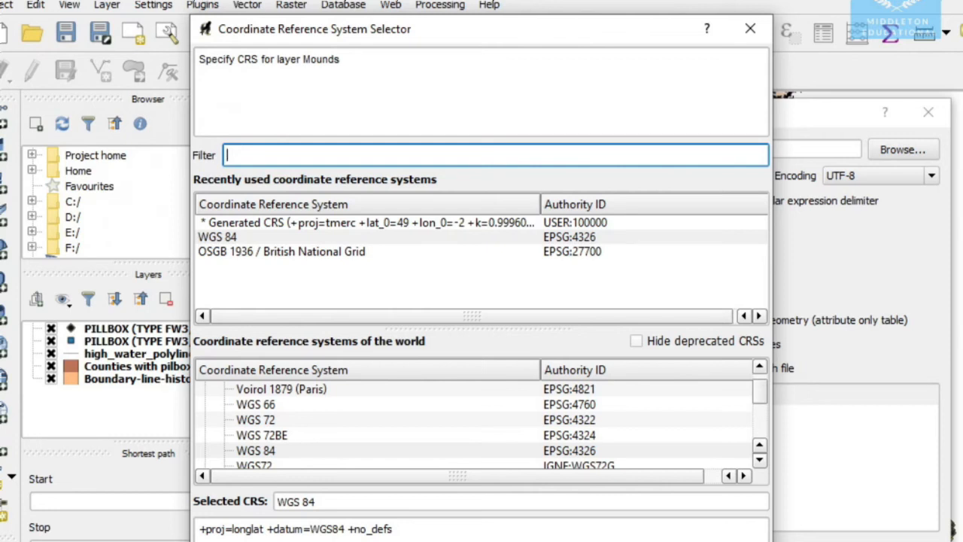
pyautogui.click(345, 252)
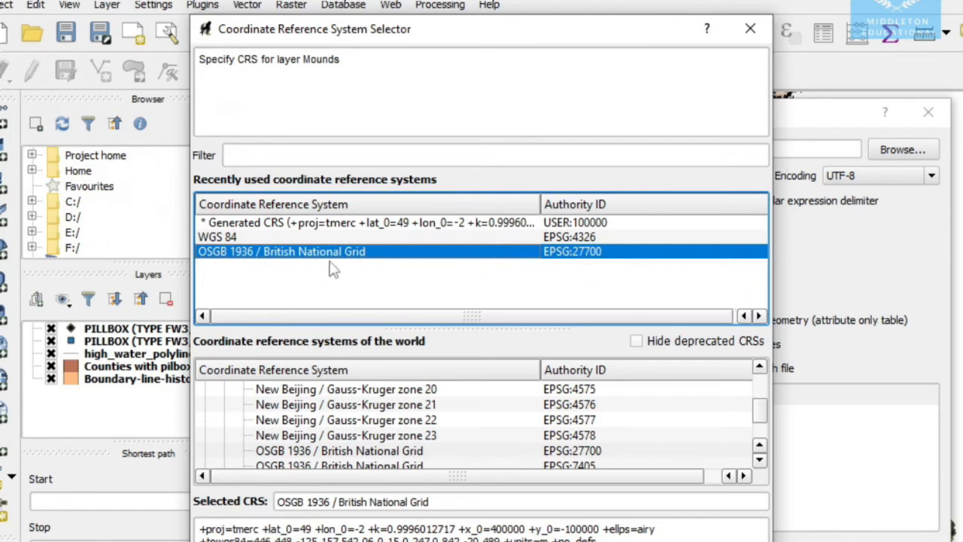
pyautogui.click(231, 155)
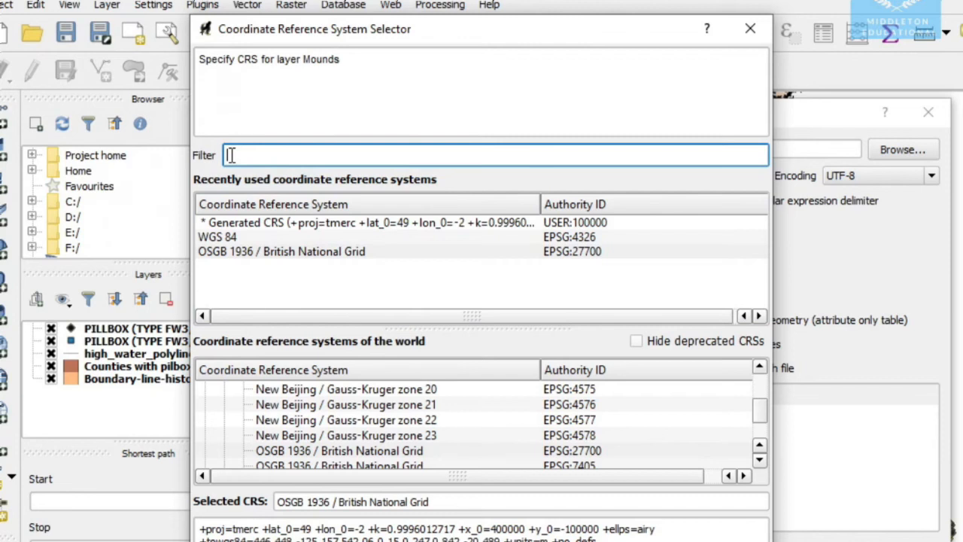
pyautogui.write('os')
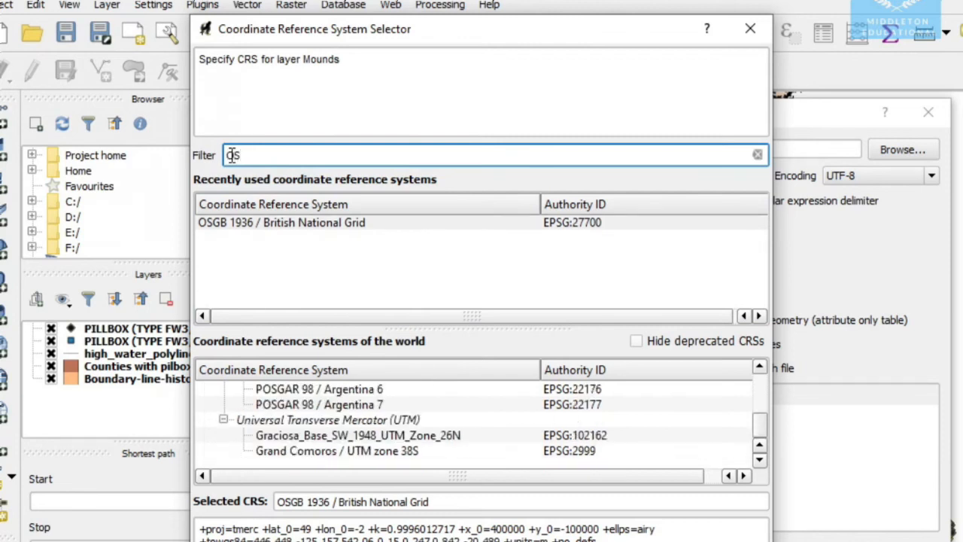
pyautogui.write('G 12')
pyautogui.press('BackSpace')
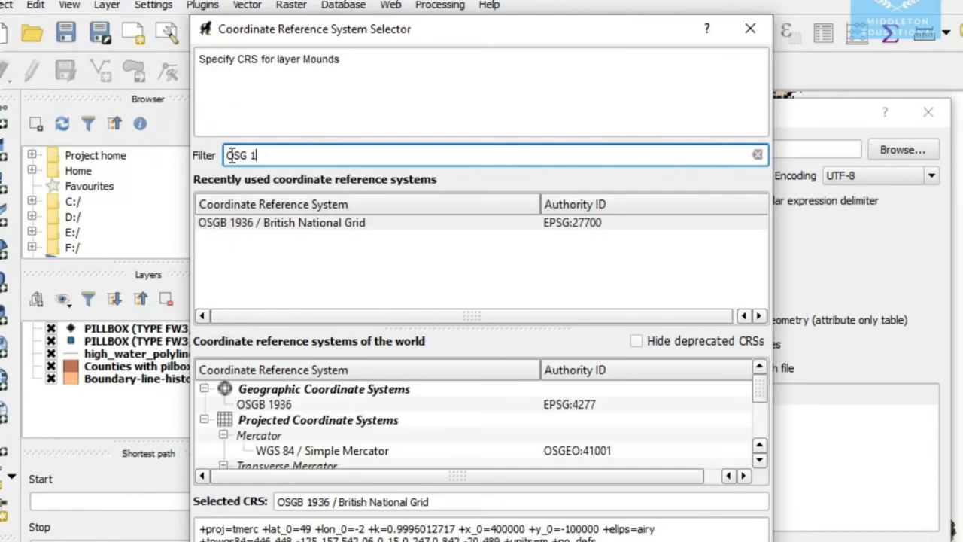
pyautogui.write('936')
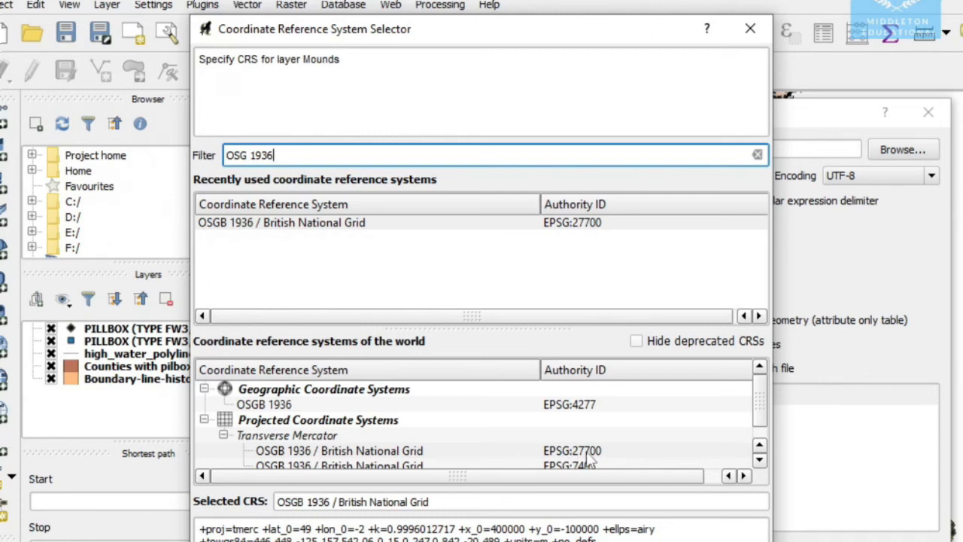
pyautogui.click(332, 230)
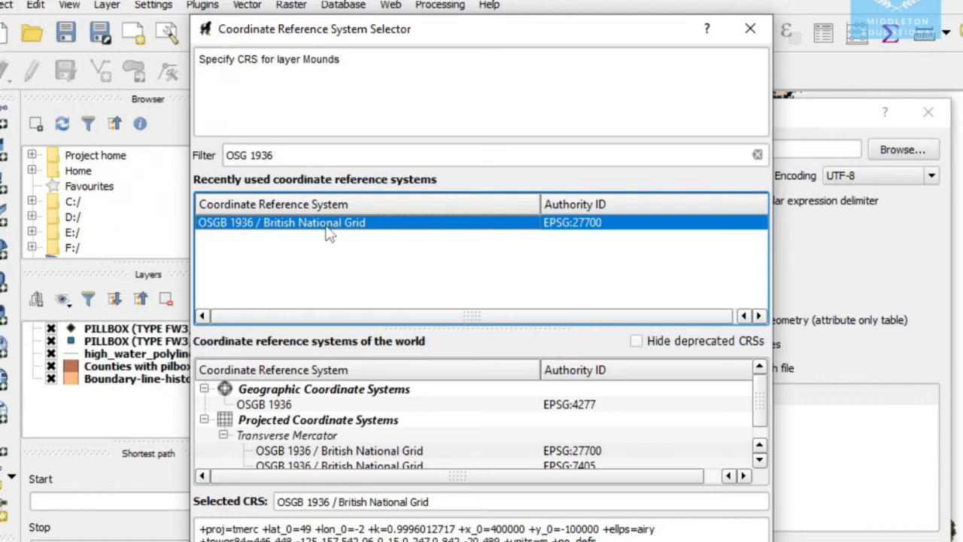
pyautogui.click(557, 541)
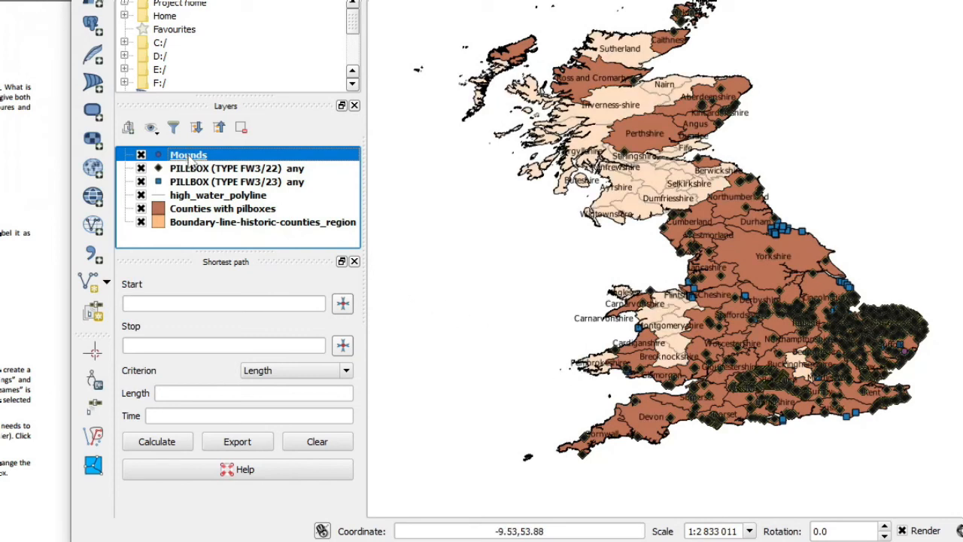
# - Zoom to the Mounds layer and bring the mound points and the nearby river outline into view together
pyautogui.rightClick(190, 156)
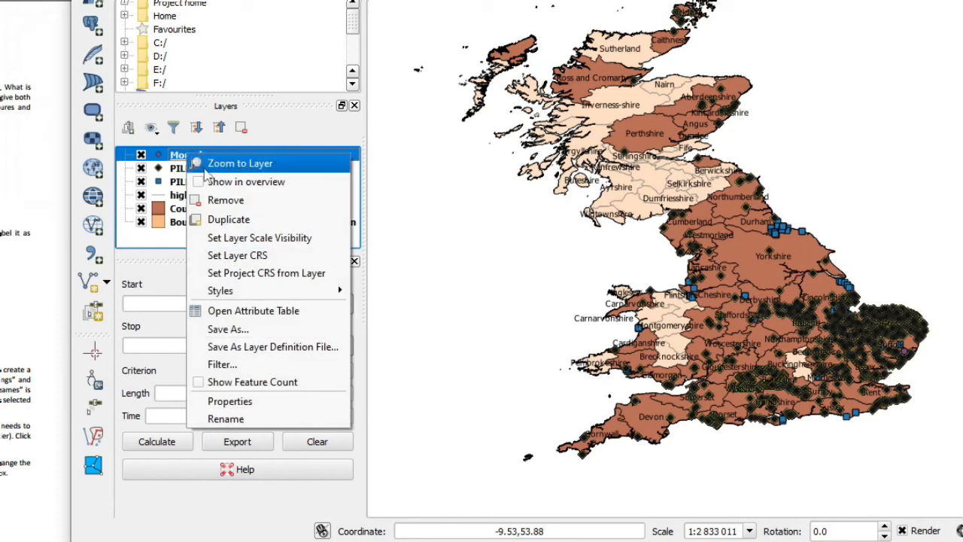
pyautogui.rightClick(178, 156)
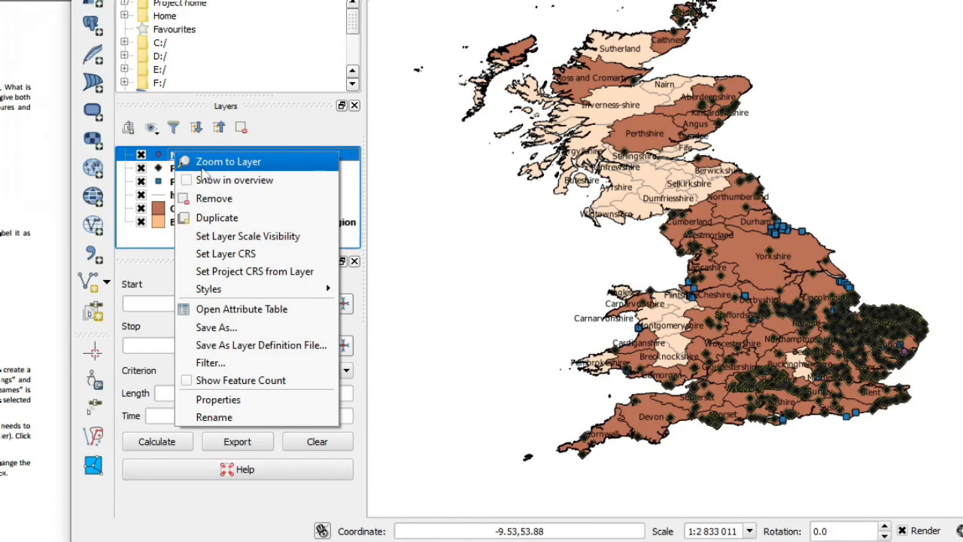
pyautogui.click(203, 163)
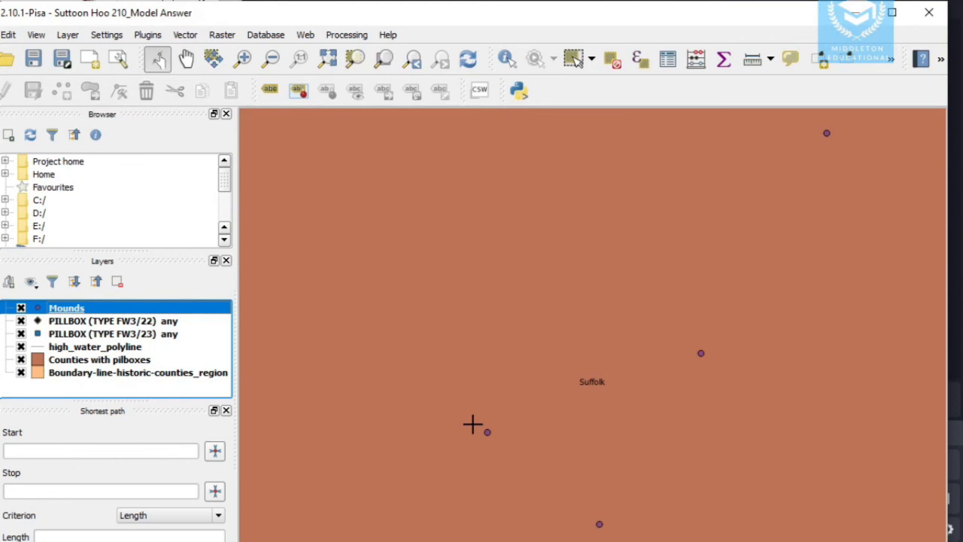
pyautogui.scroll(-4, 473, 416)
pyautogui.scroll(-1, 473, 415)
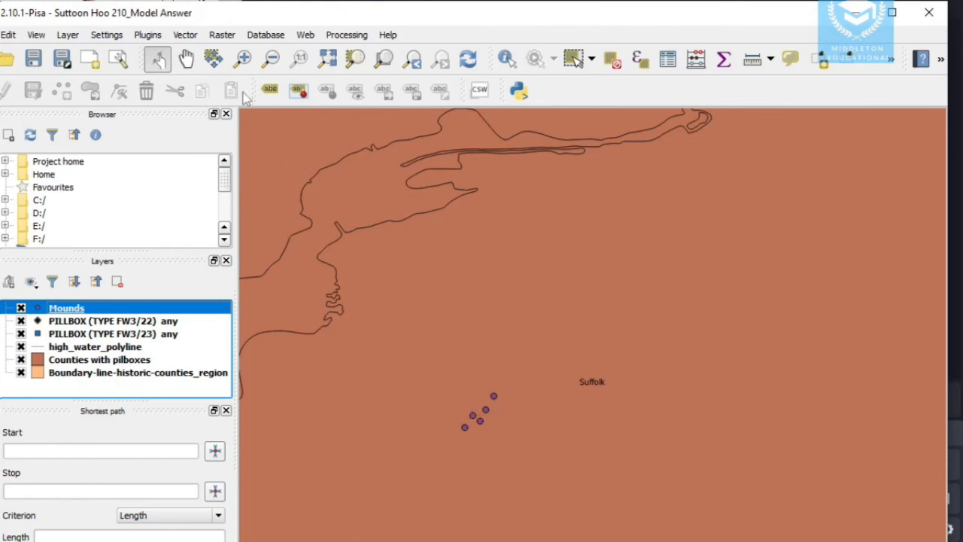
pyautogui.click(186, 59)
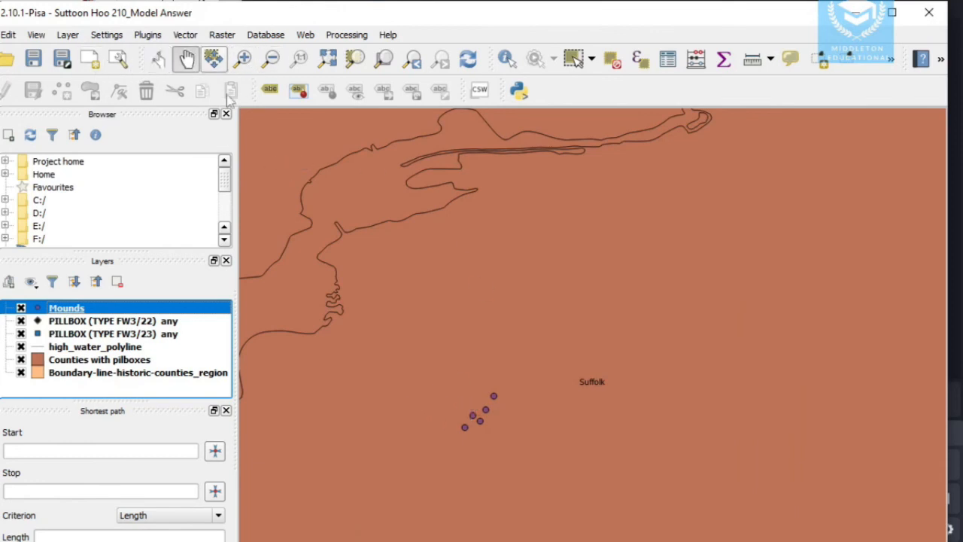
pyautogui.moveTo(381, 269); pyautogui.dragTo(504, 281)
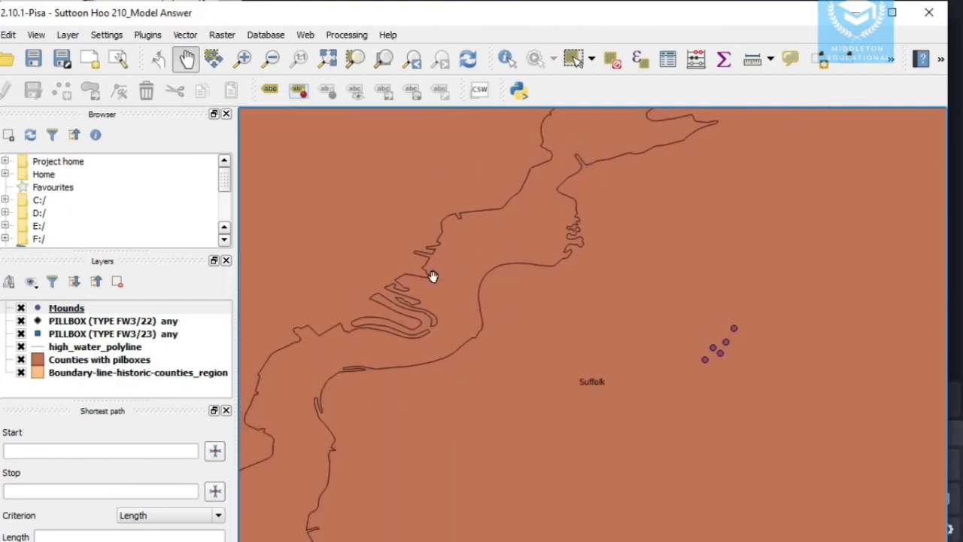
# - Switch to the practical instructions PDF and view the example map of the mounds on page 3
pyautogui.moveTo(260, 534); pyautogui.dragTo(260, 541)
pyautogui.moveTo(347, 535); pyautogui.dragTo(370, 509)
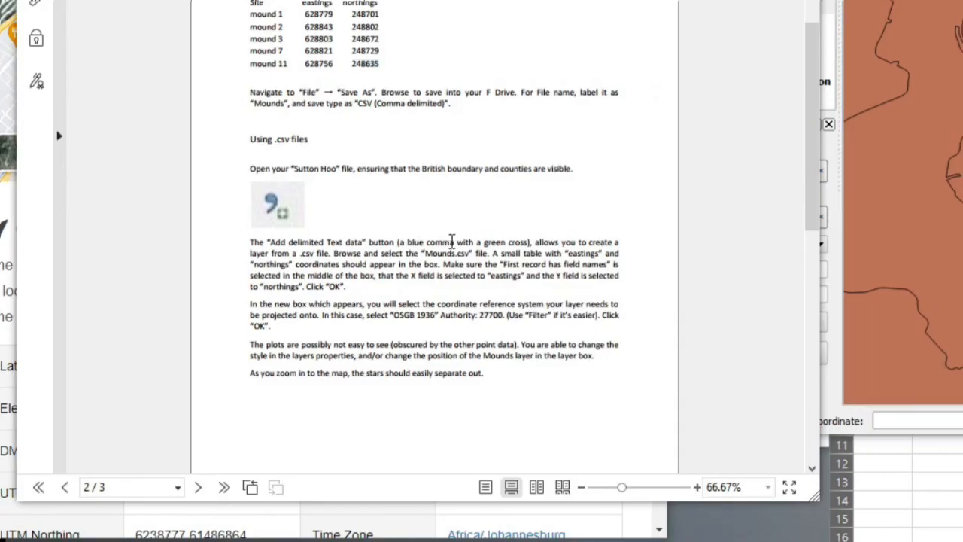
pyautogui.scroll(-10, 452, 241)
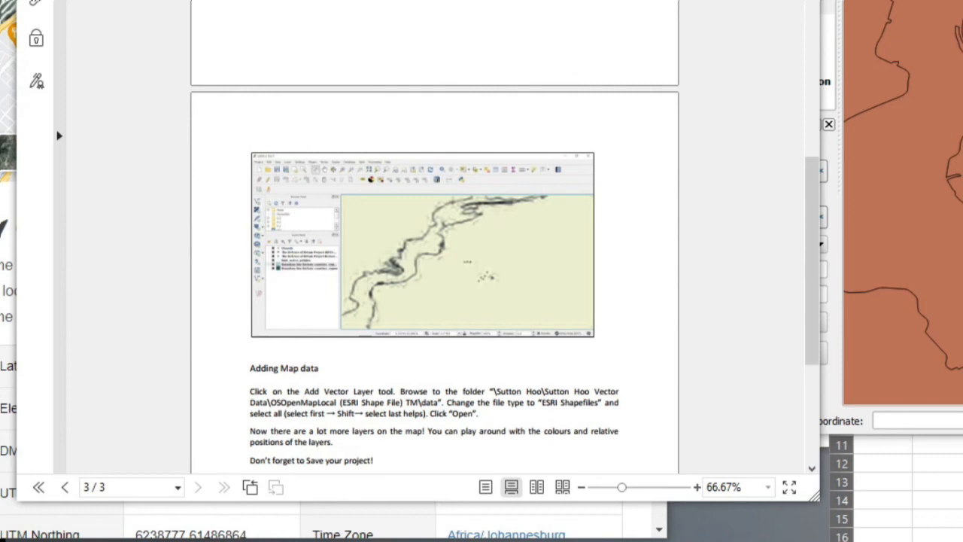
# - In QGIS, hide the PILLBOX (TYPE FW3/22), PILLBOX (TYPE FW3/23) and Counties with pilboxes layers
pyautogui.click(941, 166)
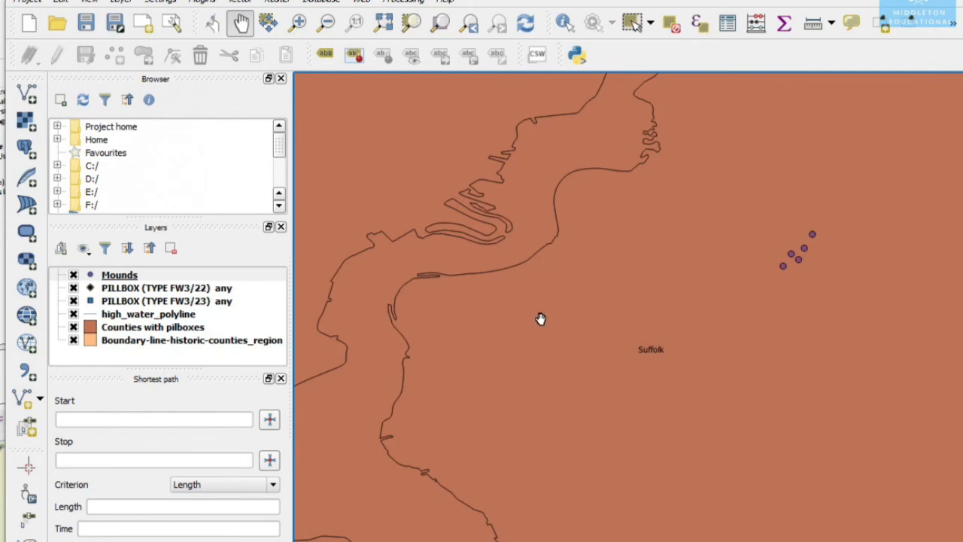
pyautogui.moveTo(575, 308); pyautogui.dragTo(543, 334)
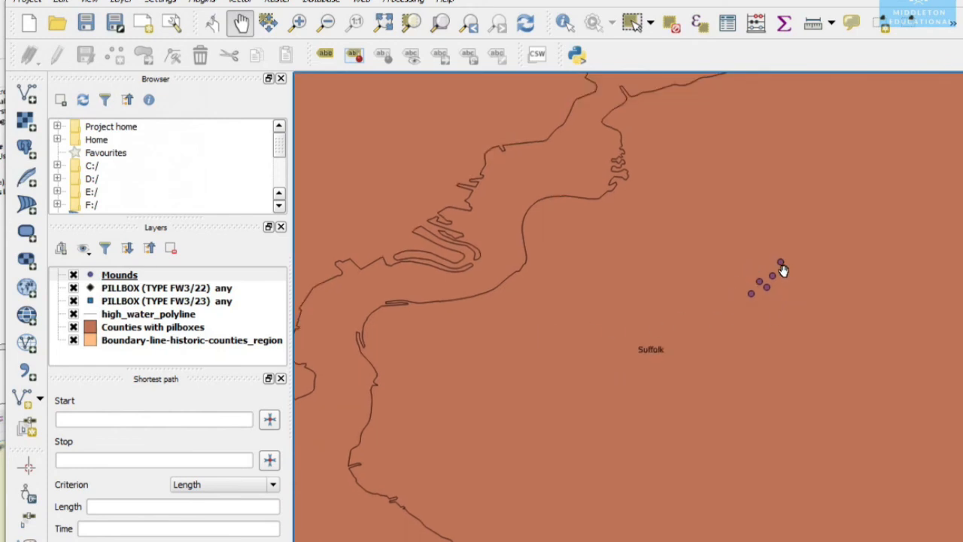
pyautogui.click(73, 288)
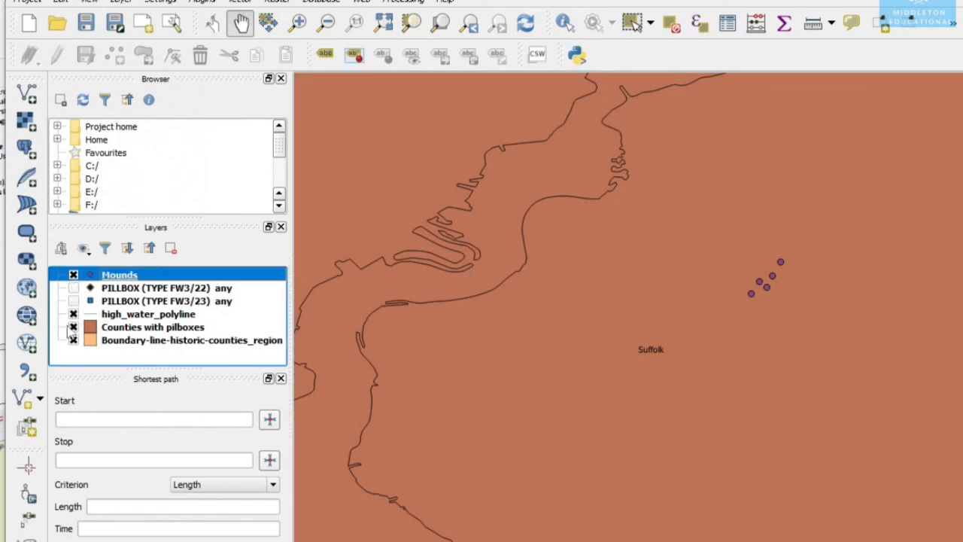
pyautogui.click(73, 327)
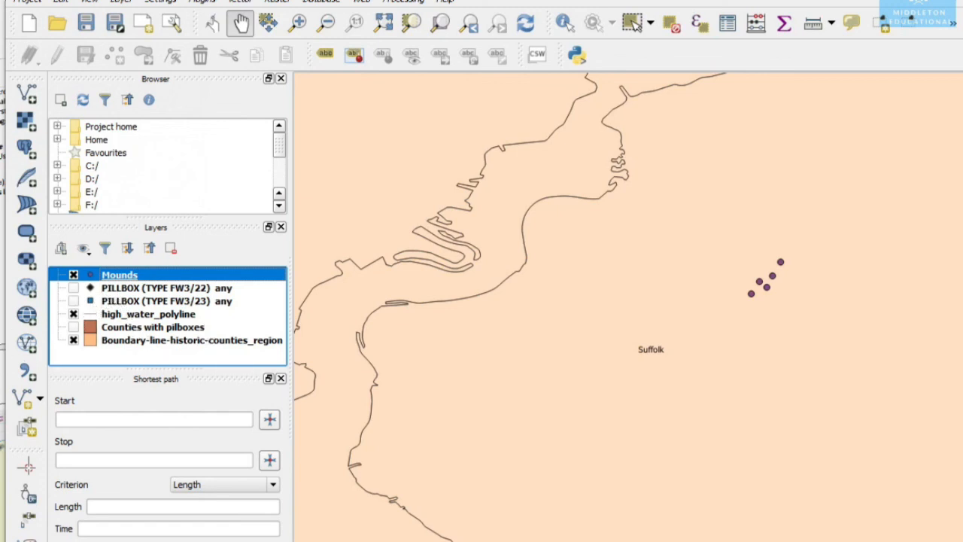
# - Switch to the practical instructions PDF and read the Adding Map data section and the submission task on page 3
pyautogui.hotkey('alt', 'Tab')
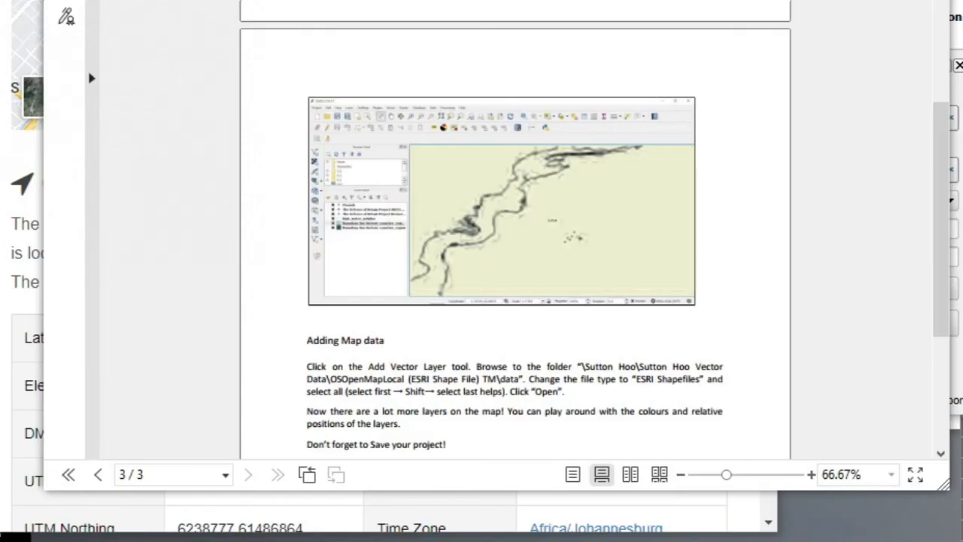
pyautogui.scroll(-1, 516, 241)
pyautogui.scroll(-3, 515, 241)
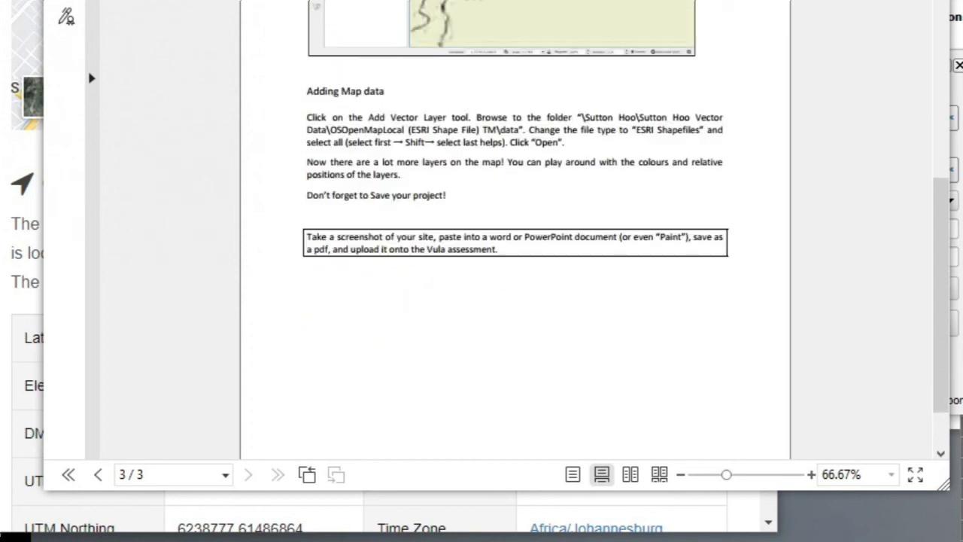